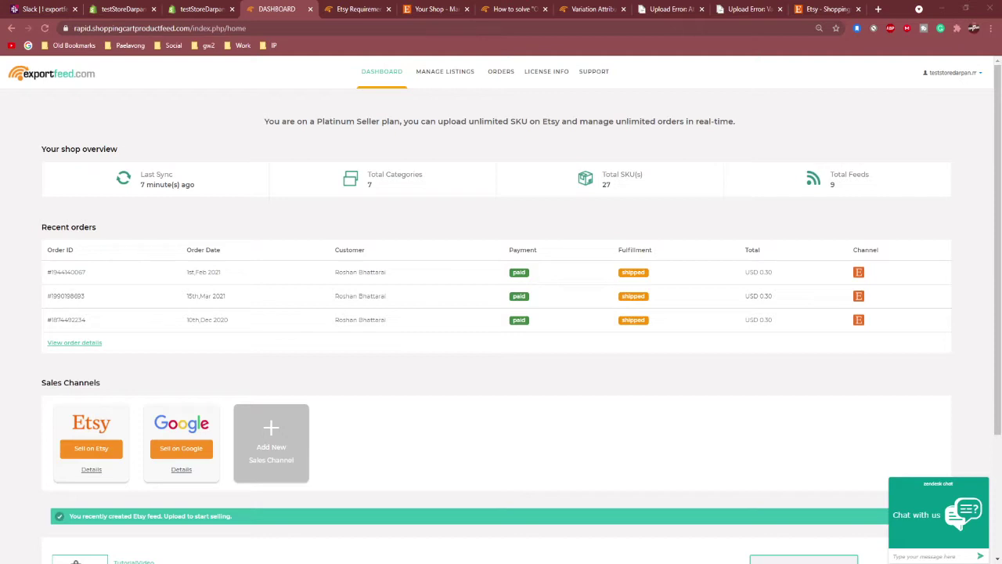
Review the Etsy Requirements and Restrictions article, selecting its web address and scrolling its limits list
left_click(346, 11)
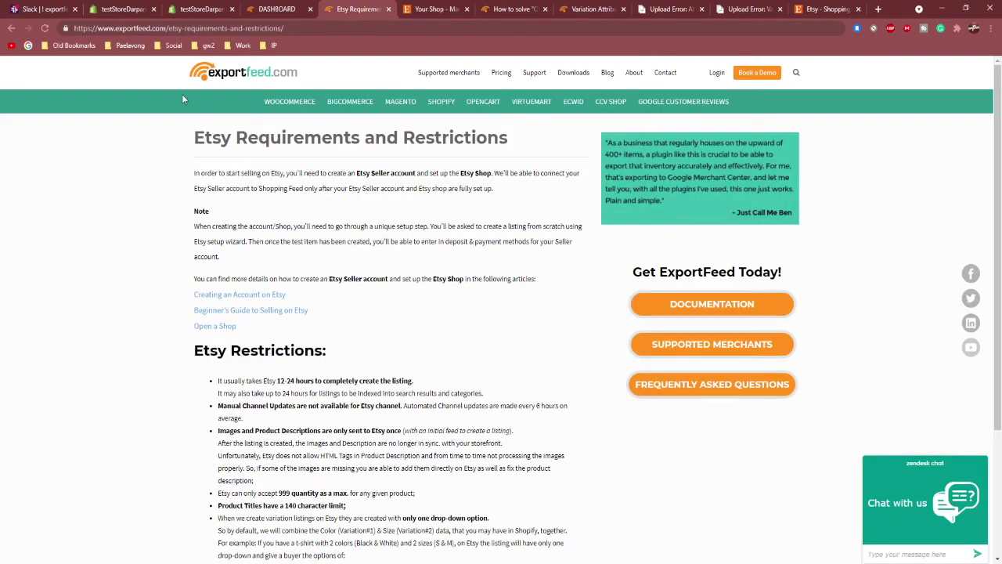
left_click(299, 28)
left_click_drag(299, 29, 47, 31)
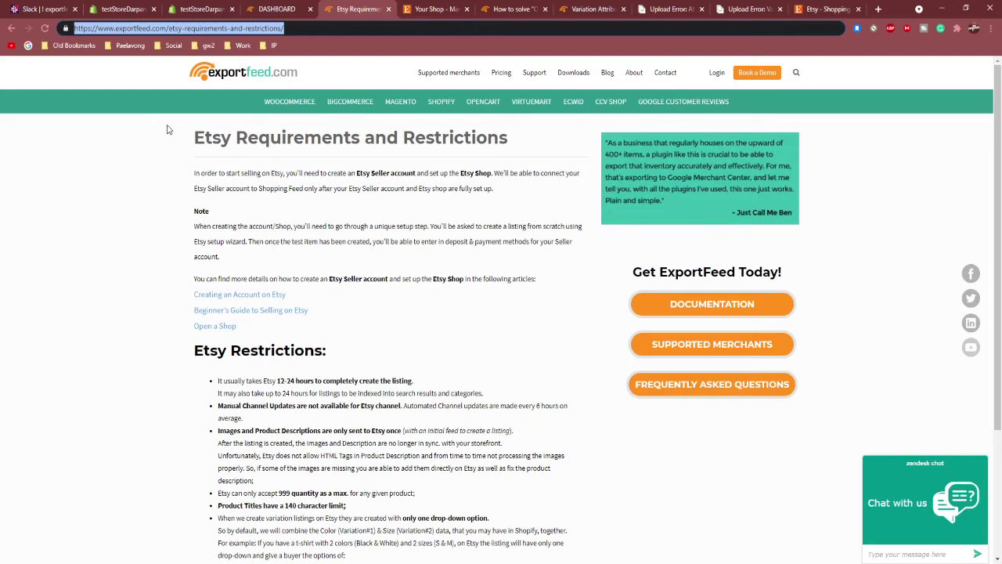
left_click(179, 178)
scroll(166, 150, "down", 2)
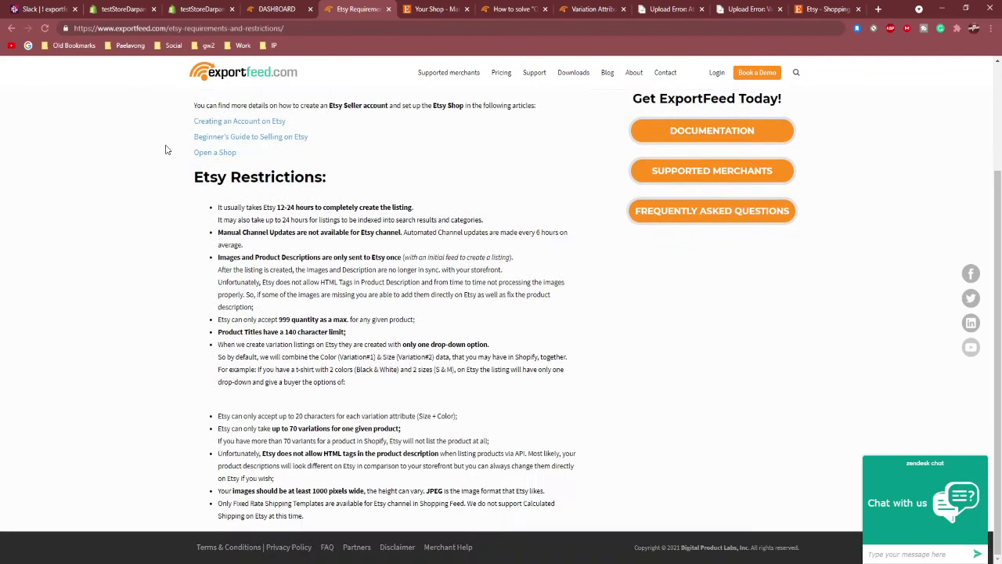
scroll(195, 168, "up", 2)
scroll(222, 188, "down", 2)
scroll(235, 197, "up", 3)
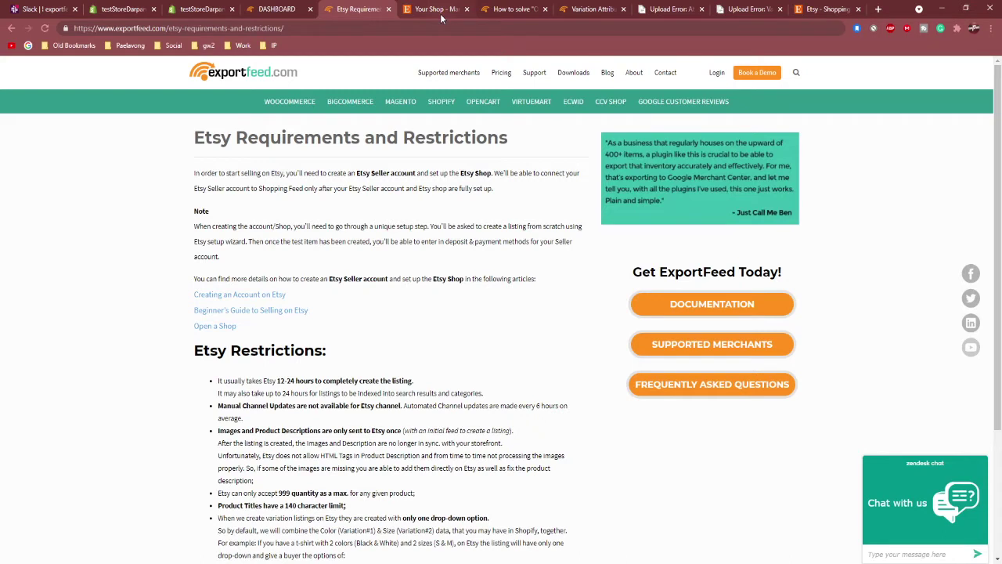
Read the cannot-sell and Variation Attributes Error articles, then move to the variation-quantity upload error
left_click(511, 10)
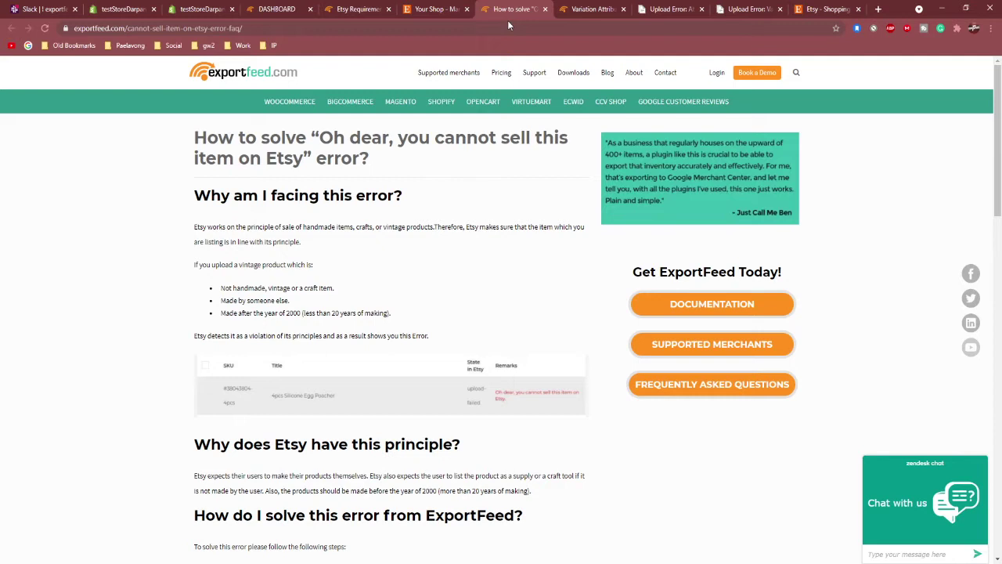
left_click(588, 8)
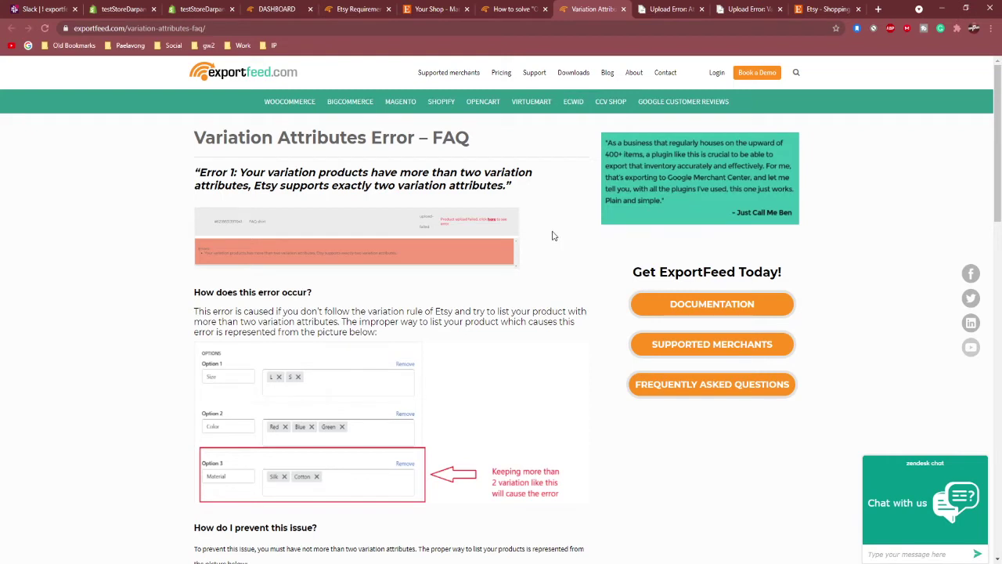
scroll(552, 236, "down", 1)
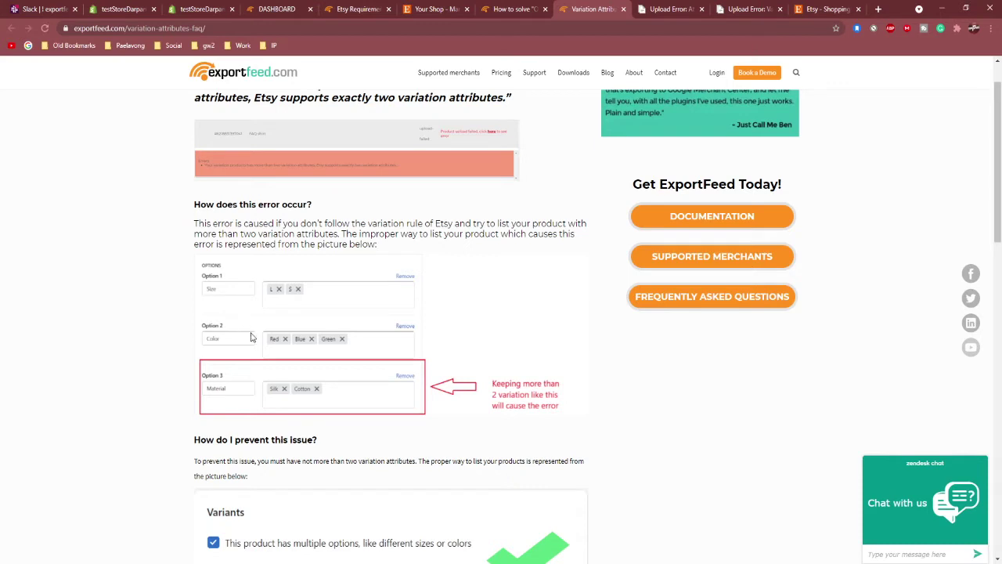
key("ctrl+Tab")
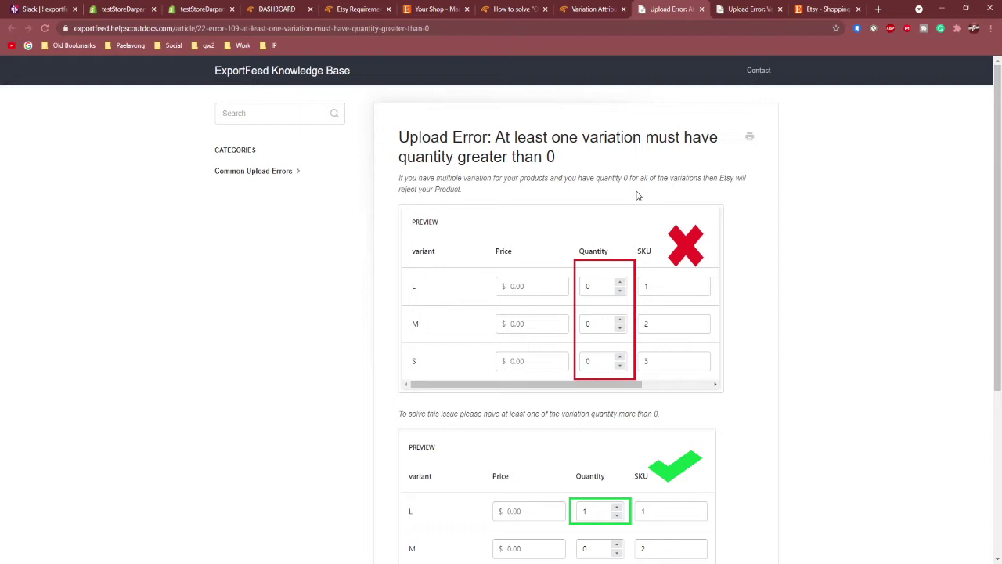
Read the $0.20 minimum variation price article, then switch to the Shopify Products list
key("ctrl+Tab")
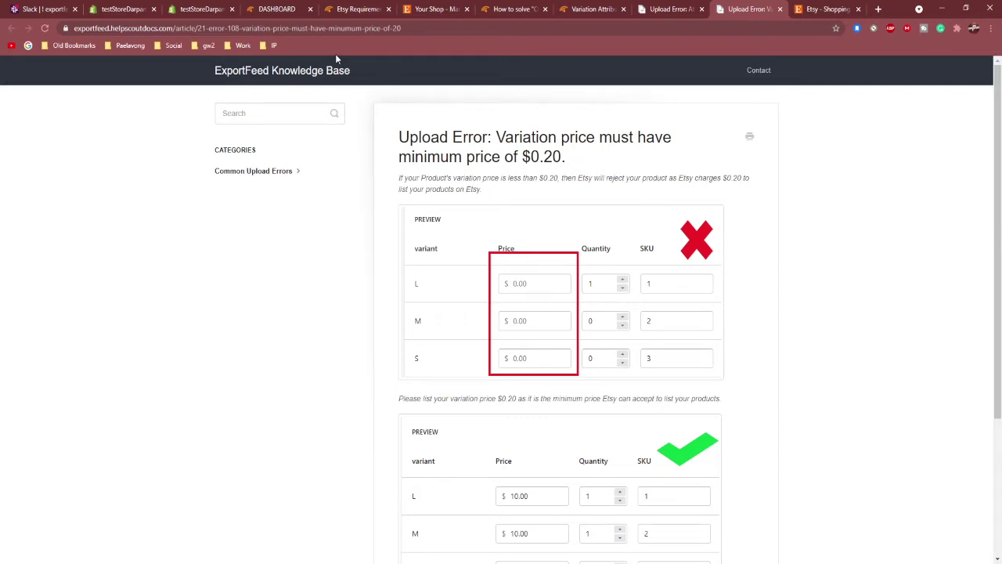
key("ctrl+3")
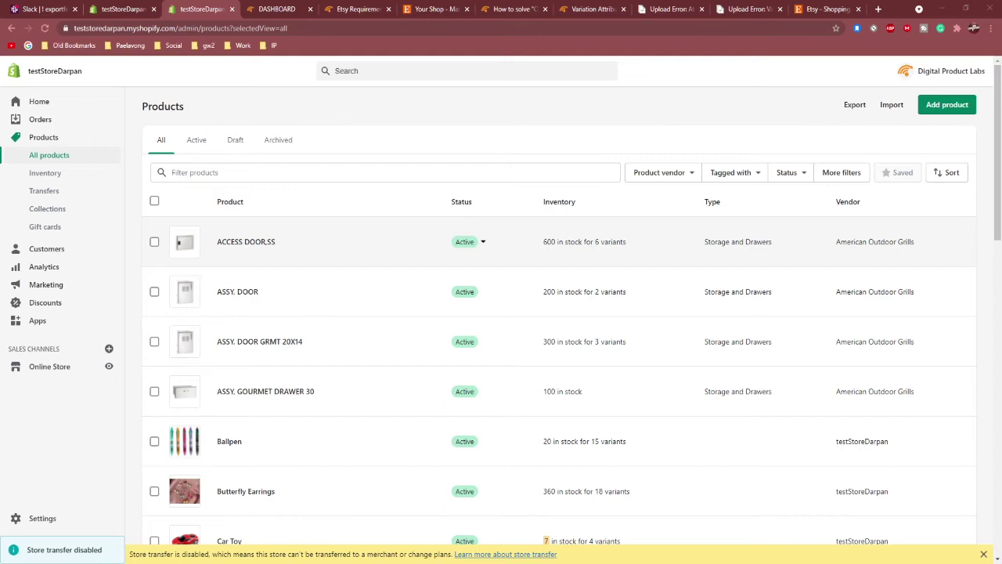
Scroll through the Shopify Products list to check each product's variant stock
scroll(559, 314, "down", 3)
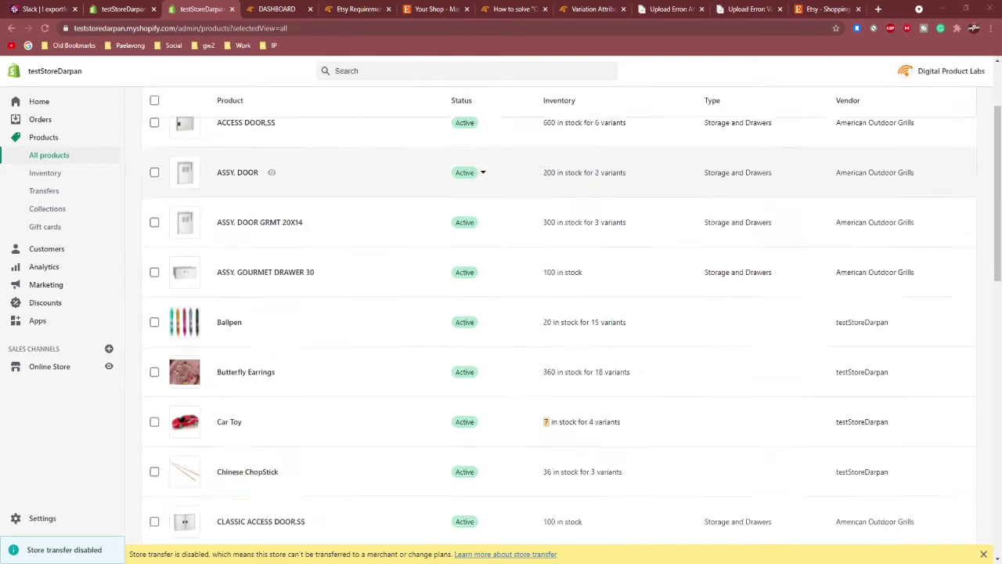
scroll(559, 313, "up", 3)
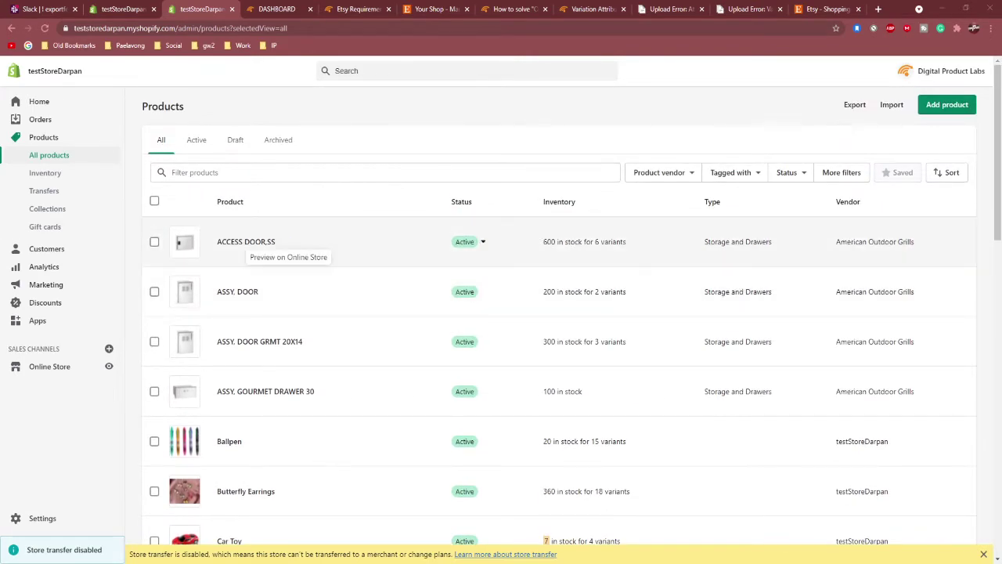
scroll(313, 259, "down", 4)
scroll(314, 259, "up", 4)
scroll(559, 313, "up", 1)
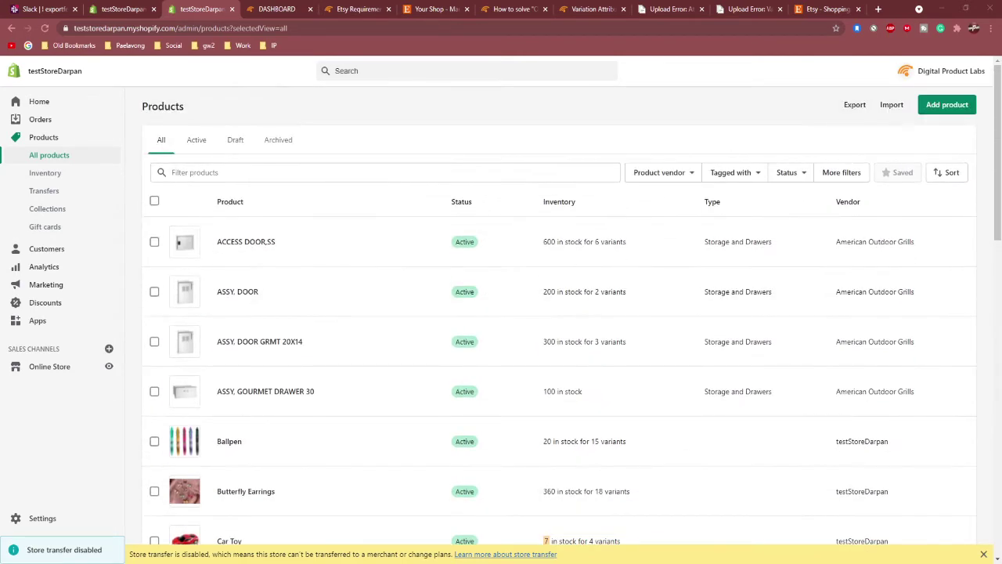
scroll(559, 313, "down", 4)
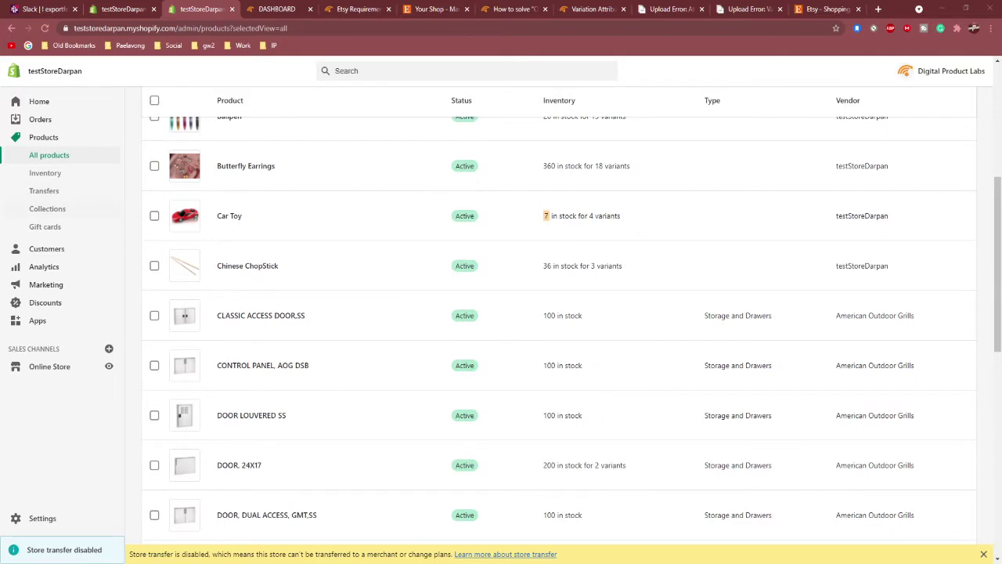
Open tutorialVideoCollection from Collections and view its Ring, Necklace and Butterfly Earrings products
left_click(47, 208)
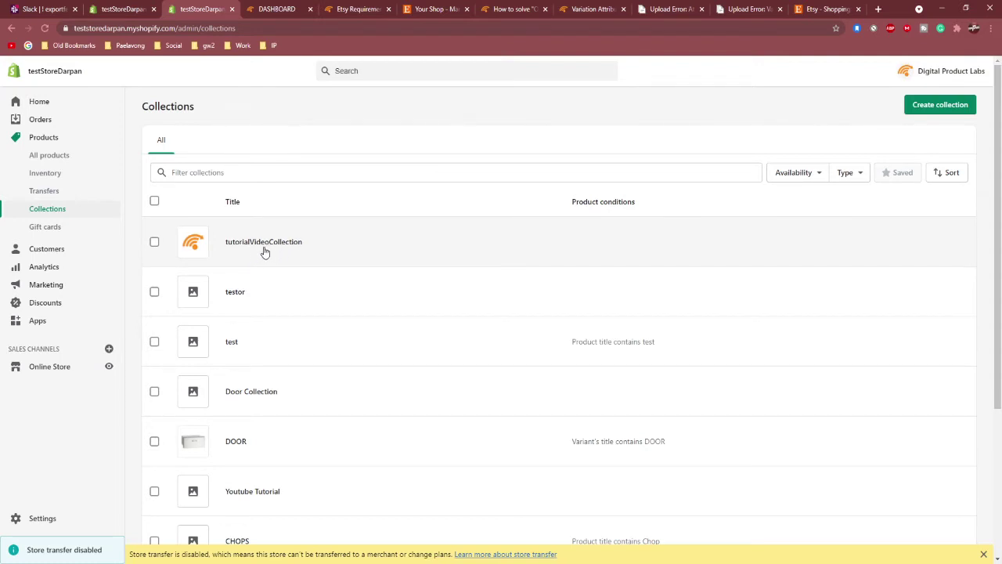
left_click(275, 246)
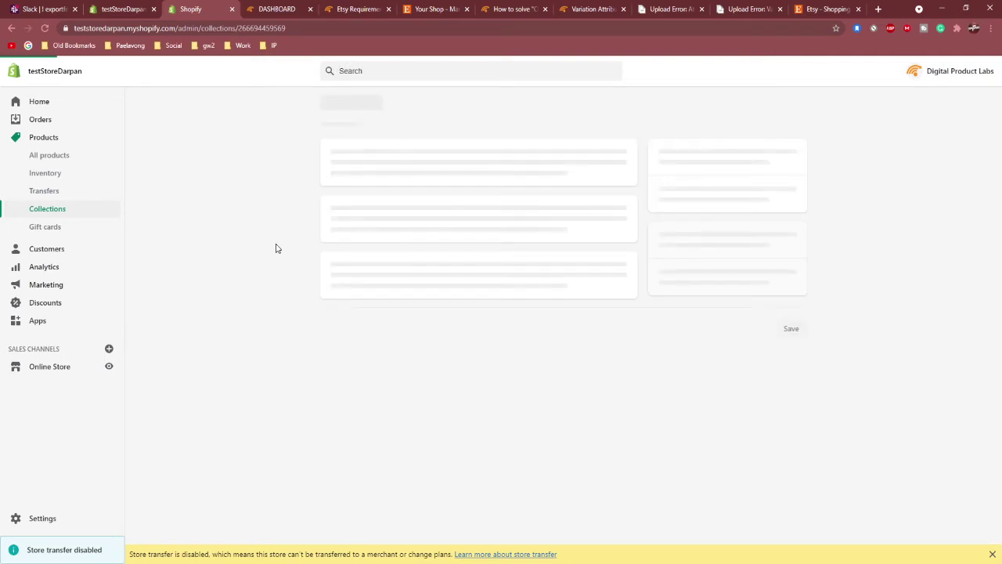
scroll(284, 251, "down", 3)
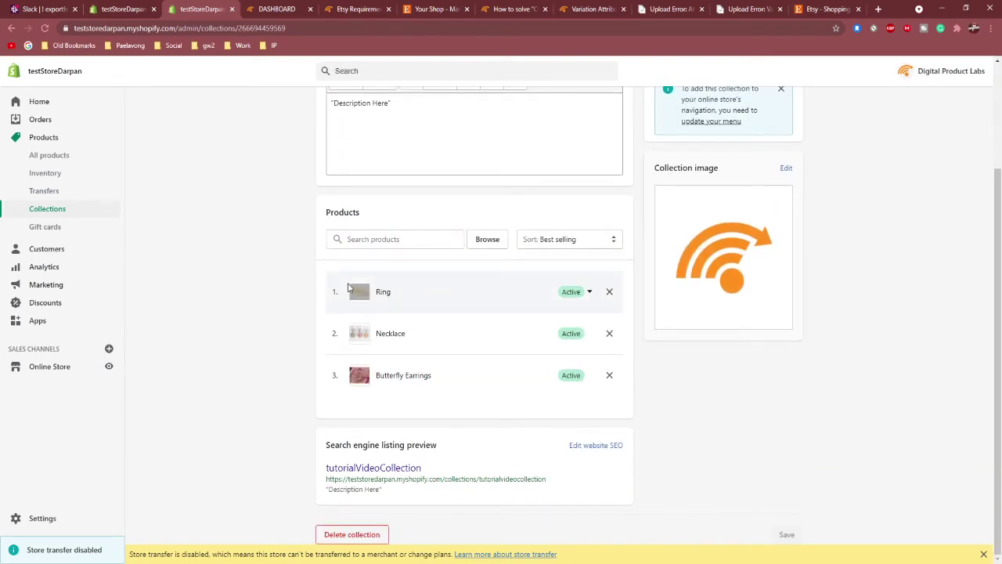
scroll(658, 390, "up", 3)
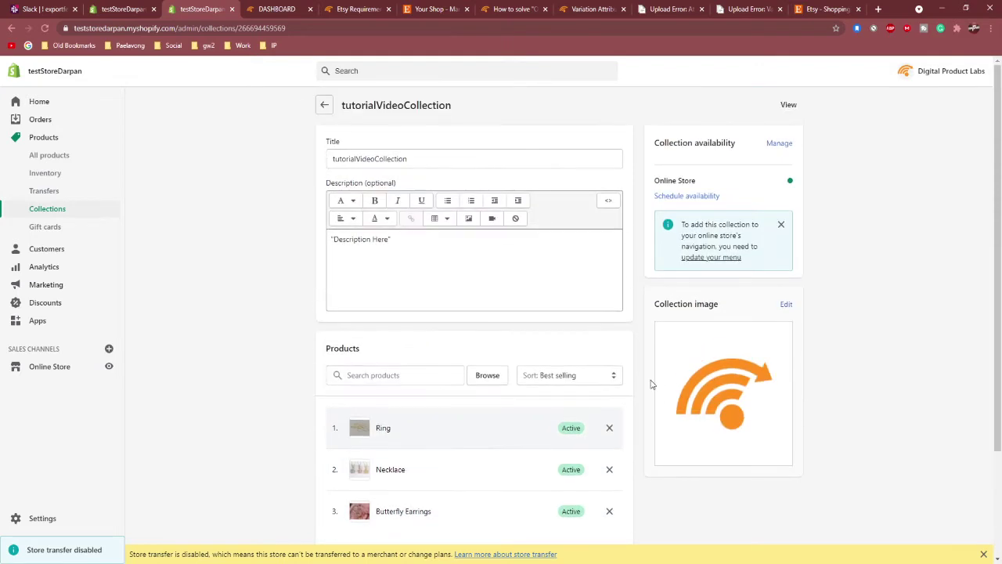
scroll(653, 389, "down", 3)
scroll(654, 389, "up", 3)
Open the ExportFeed app from the Shopify Apps list to reach its dashboard
left_click(38, 321)
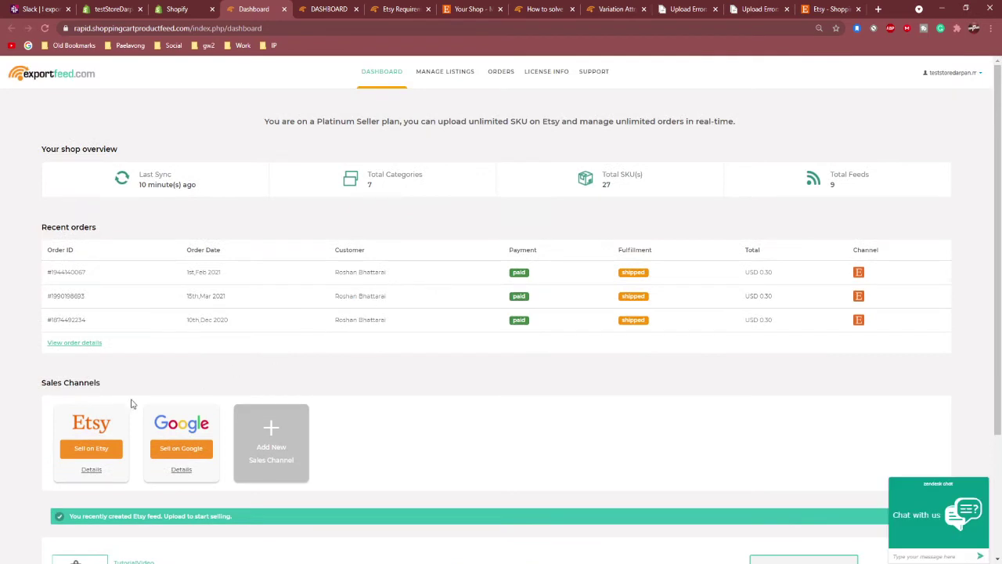
Start a new Etsy feed using tutorialVideoCollection as the Shopify collection
left_click(91, 453)
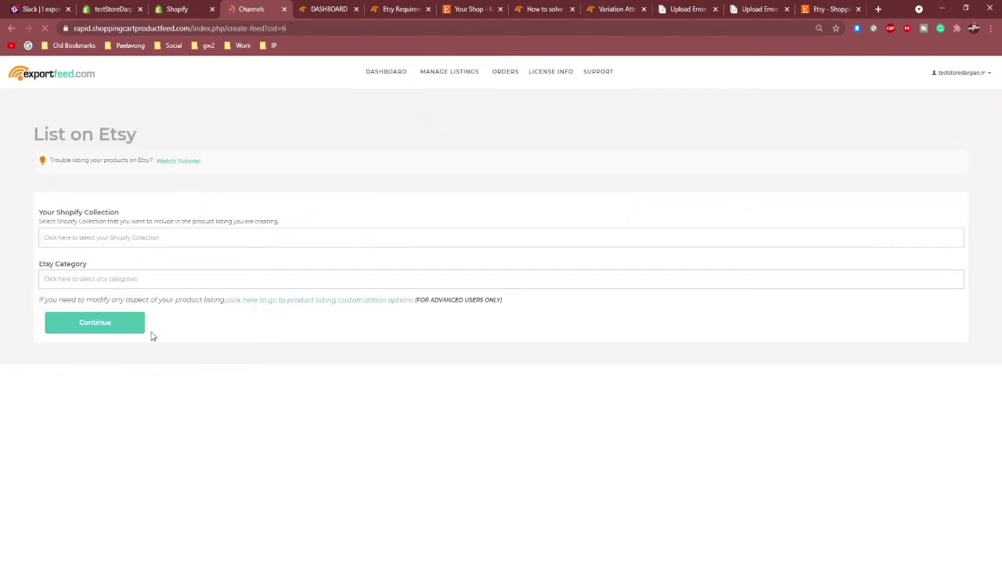
left_click(160, 263)
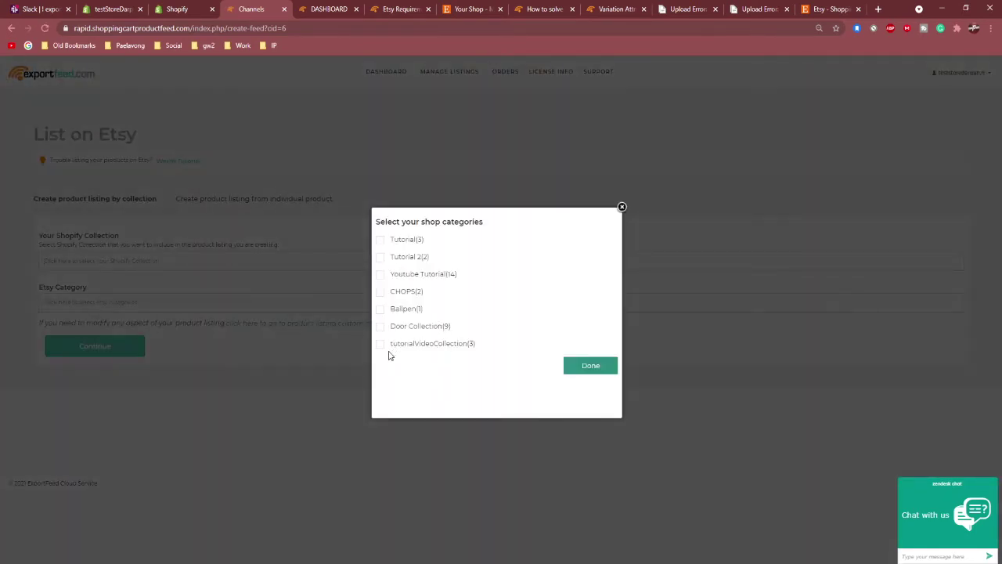
left_click(381, 346)
left_click(591, 366)
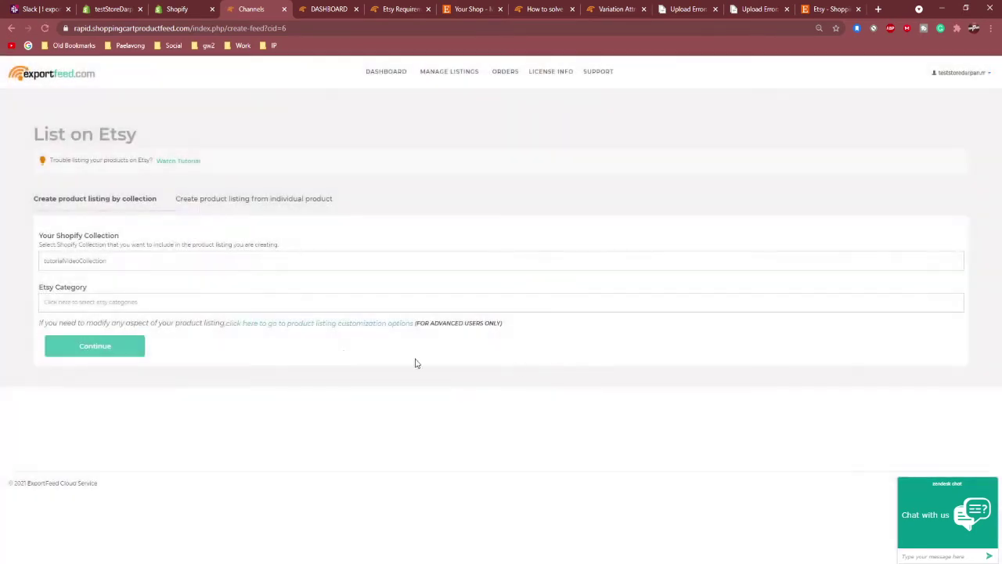
Set the Etsy category to Accessories > Baby Accessories > Baby Carriers and Wraps
left_click(163, 302)
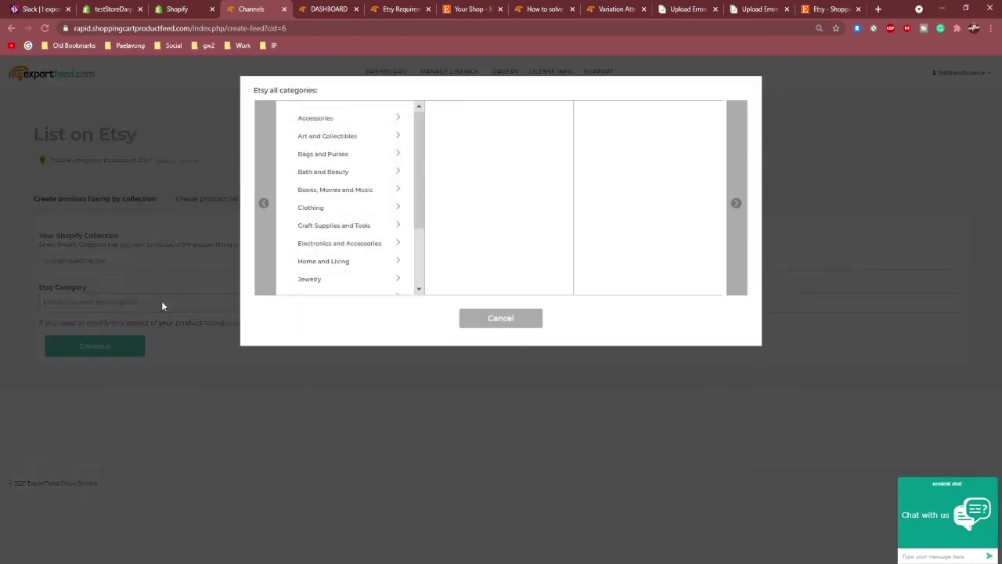
left_click(329, 122)
left_click(472, 122)
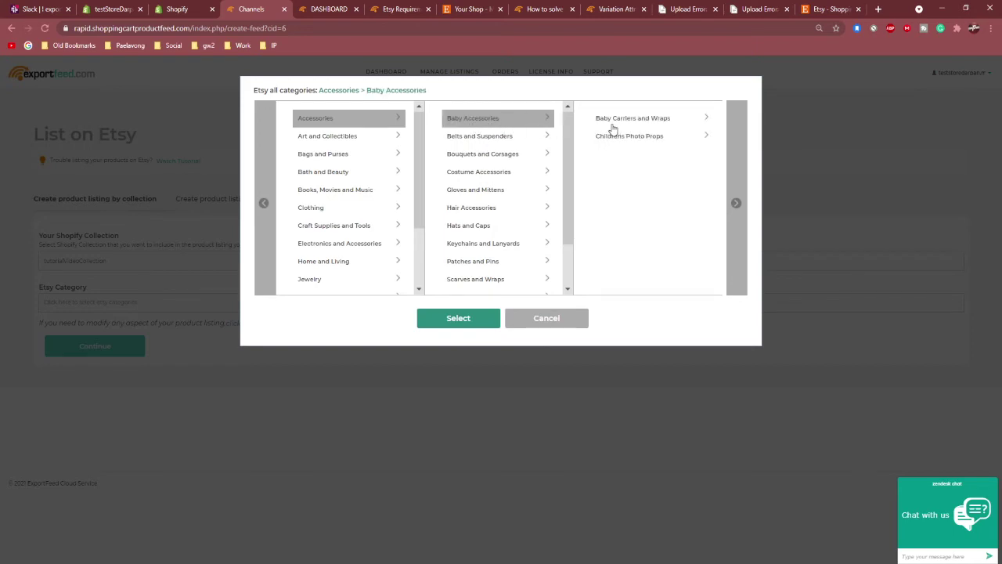
left_click(614, 123)
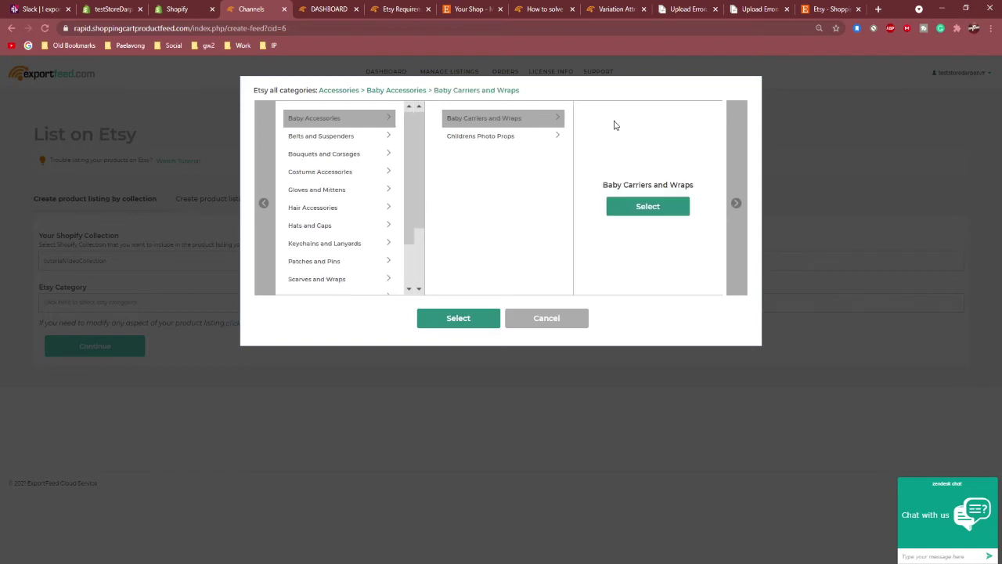
left_click(650, 210)
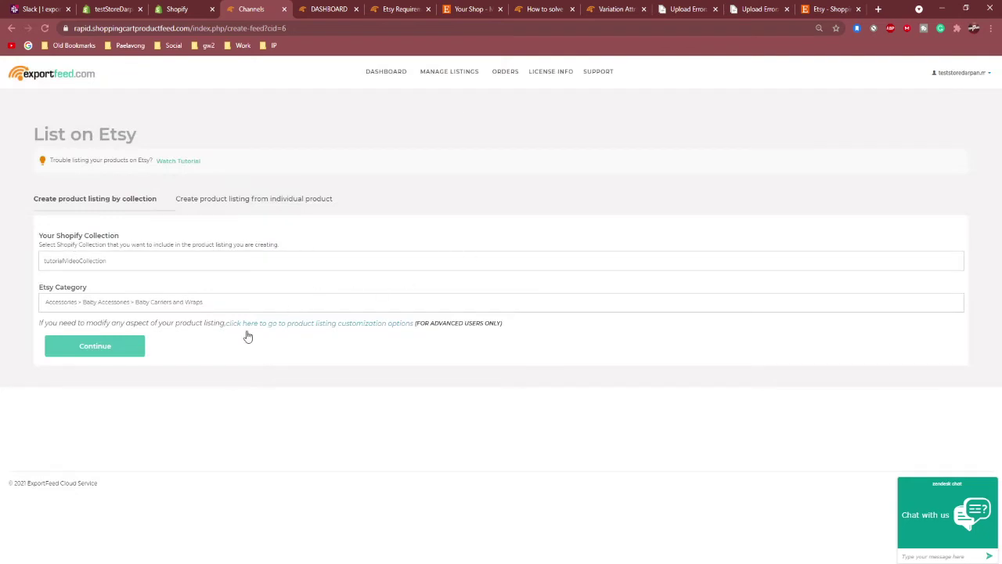
Name the listing file 'TutorialVideo' and create the product listing
left_click(112, 353)
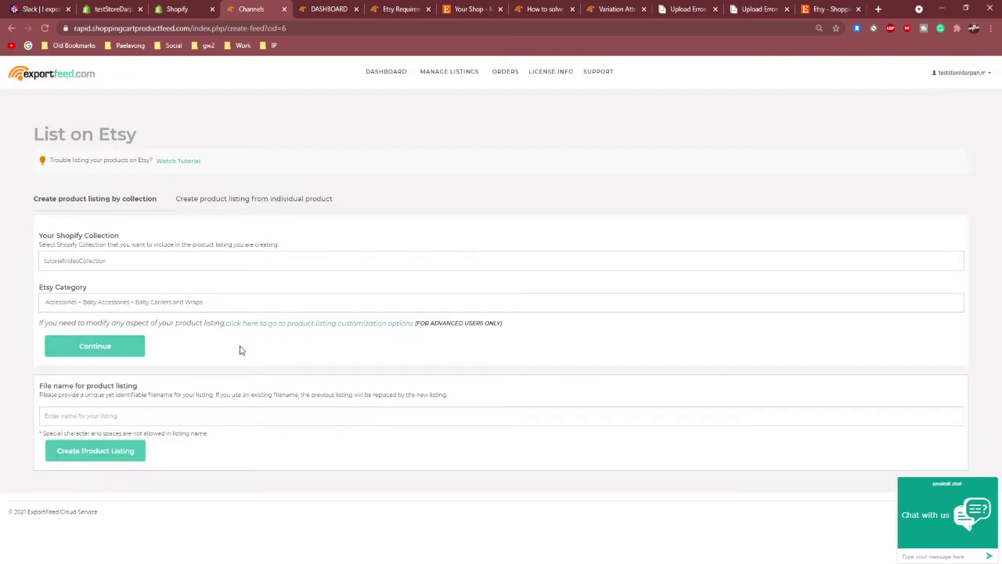
left_click(153, 408)
left_click(153, 413)
left_click(119, 456)
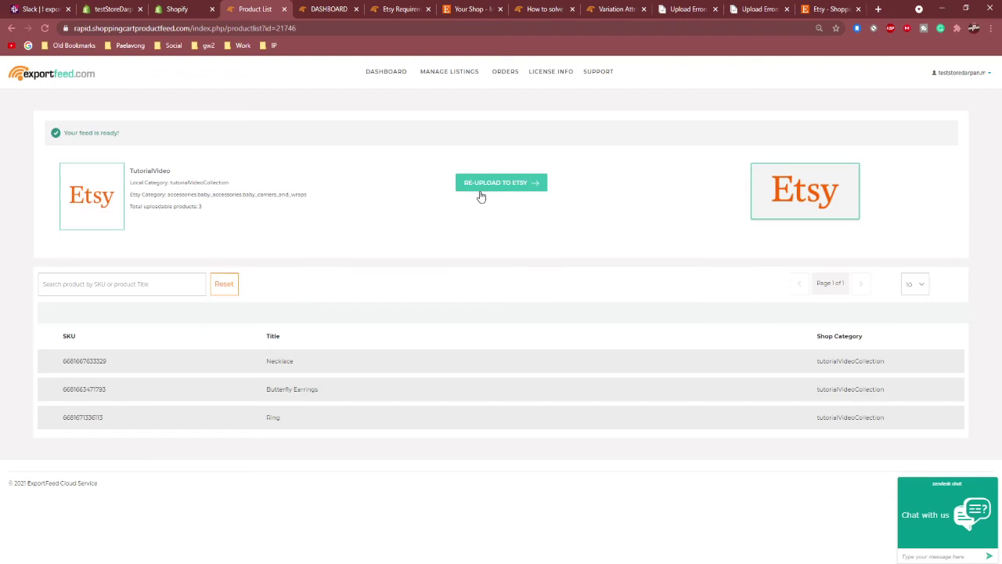
Re-upload the TutorialVideo feed to Etsy and confirm 3/3 products uploaded as drafts
left_click(498, 190)
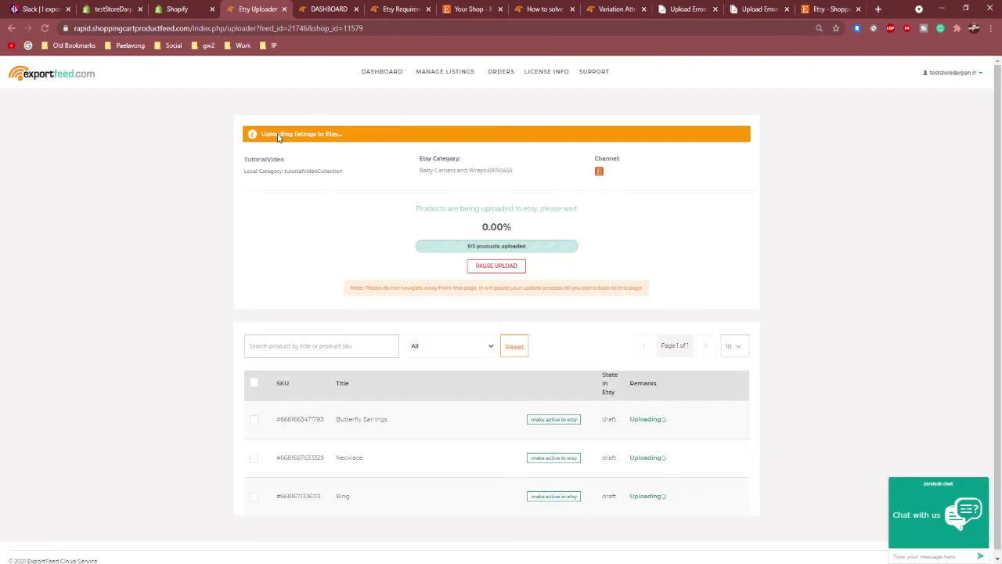
scroll(313, 147, "down", 1)
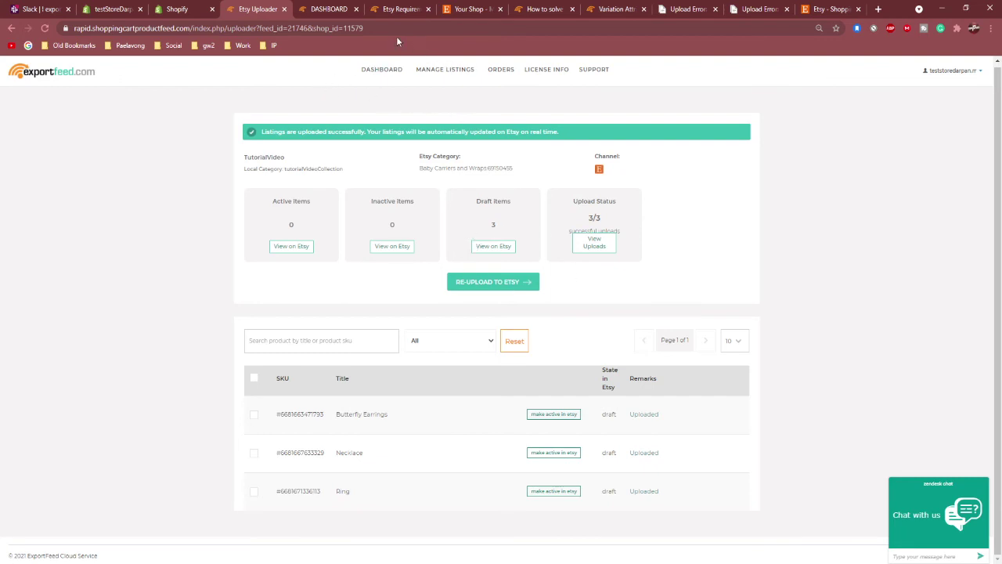
Switch to Etsy and go to Shop Manager's Listings through the account menu
left_click(826, 11)
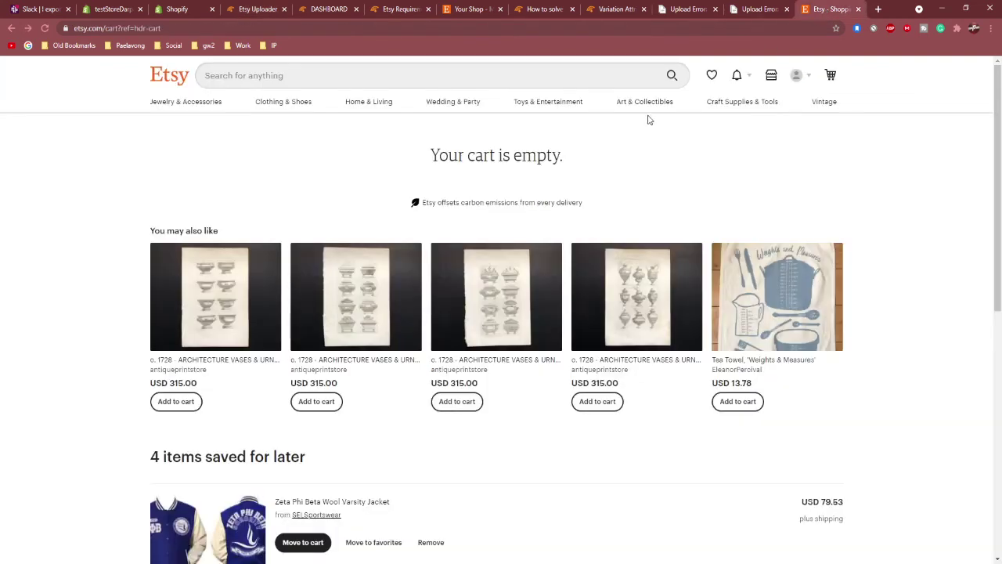
left_click(798, 78)
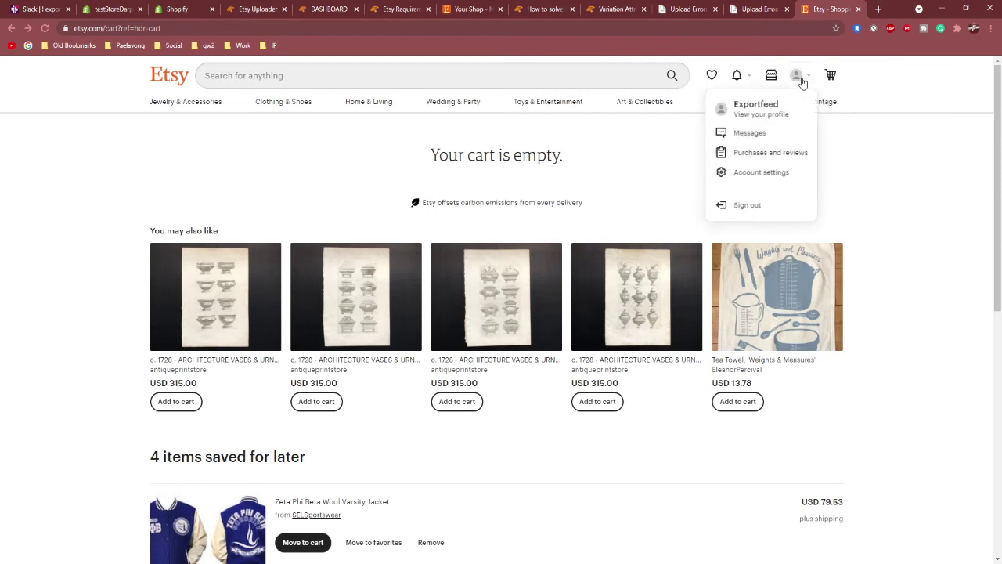
left_click(766, 173)
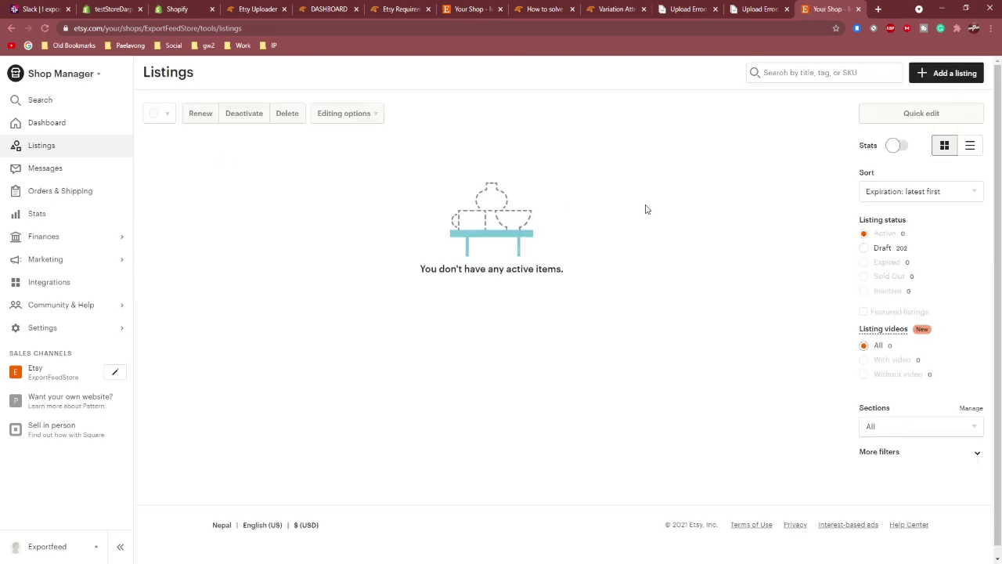
Filter listings to Drafts, check the Ring draft's Baby Carriers & Wraps category, then open Ring's gear menu
left_click(873, 249)
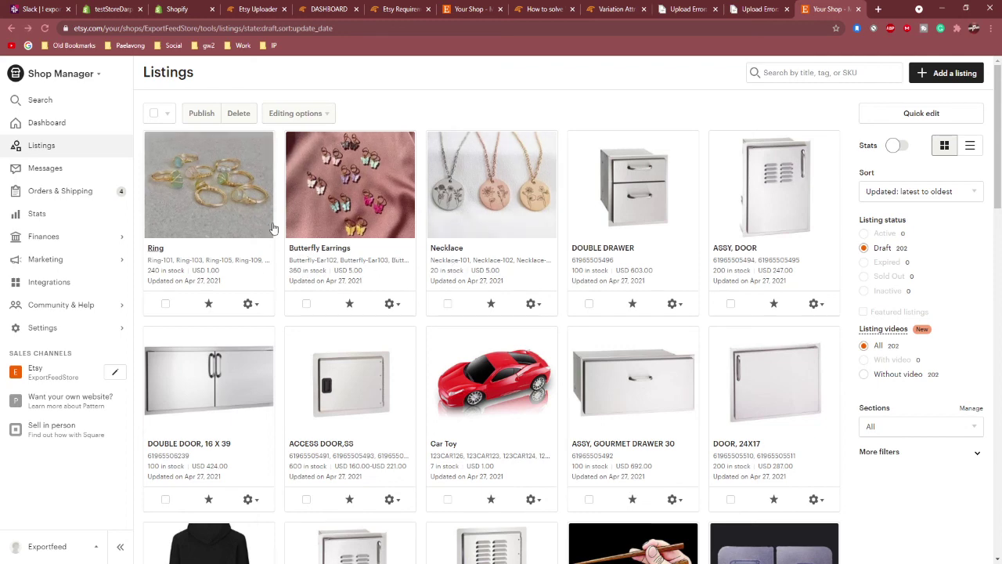
left_click(231, 261)
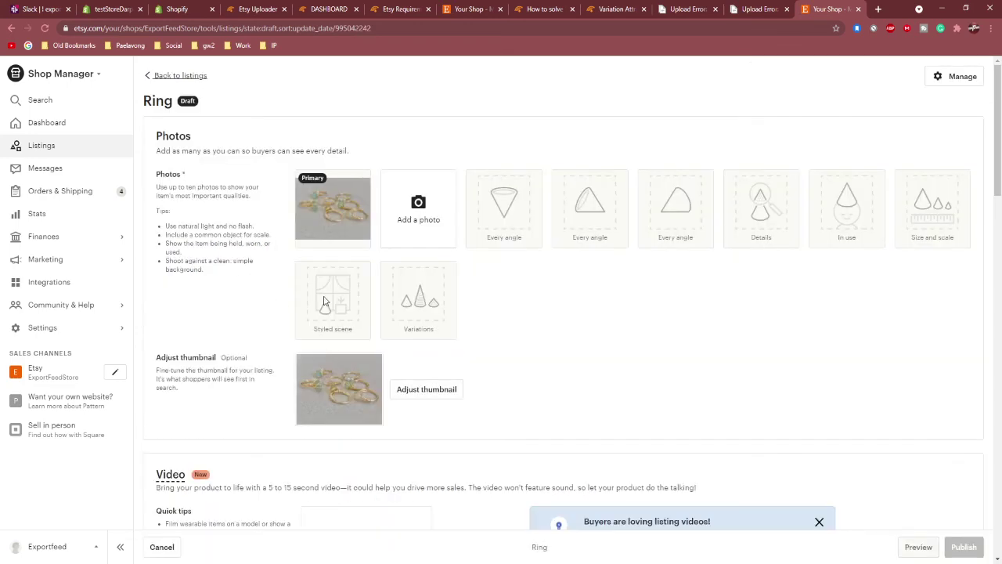
scroll(354, 264, "down", 7)
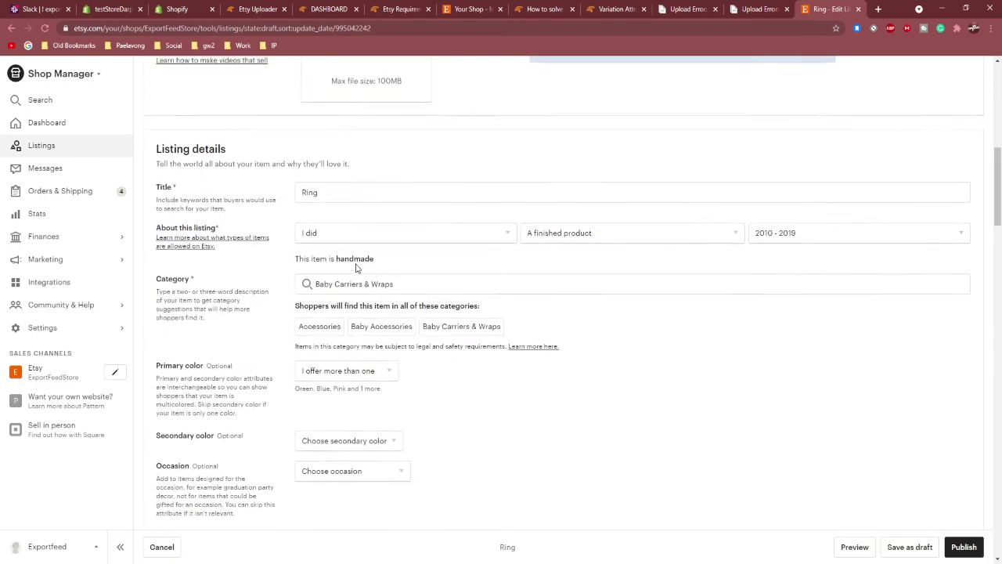
scroll(286, 257, "up", 7)
left_click(154, 76)
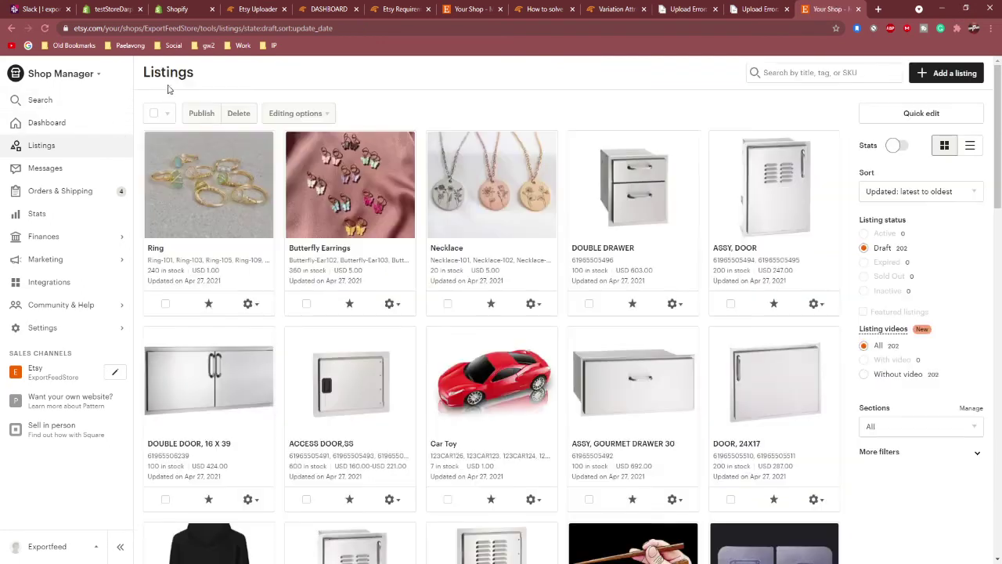
left_click(256, 305)
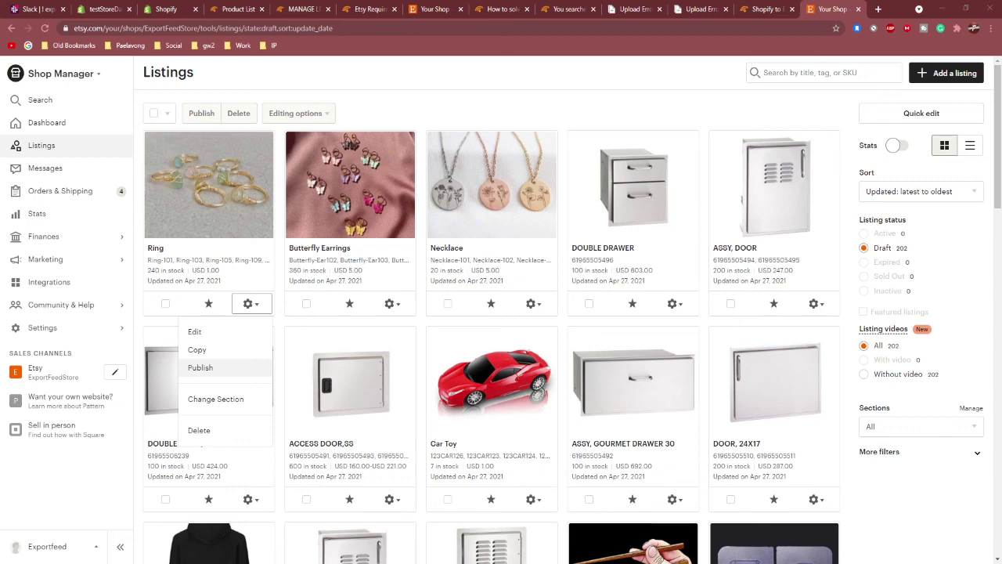
Bring up the exportfeed.com 'Shopify to Etsy Products Guide' tab in place of Etsy's draft listings
key("ctrl+shift+Tab")
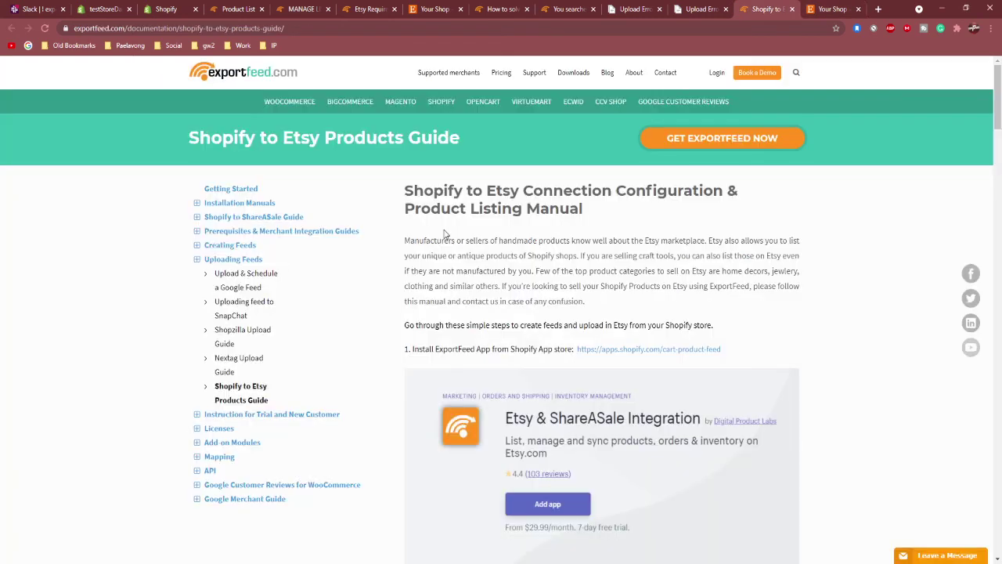